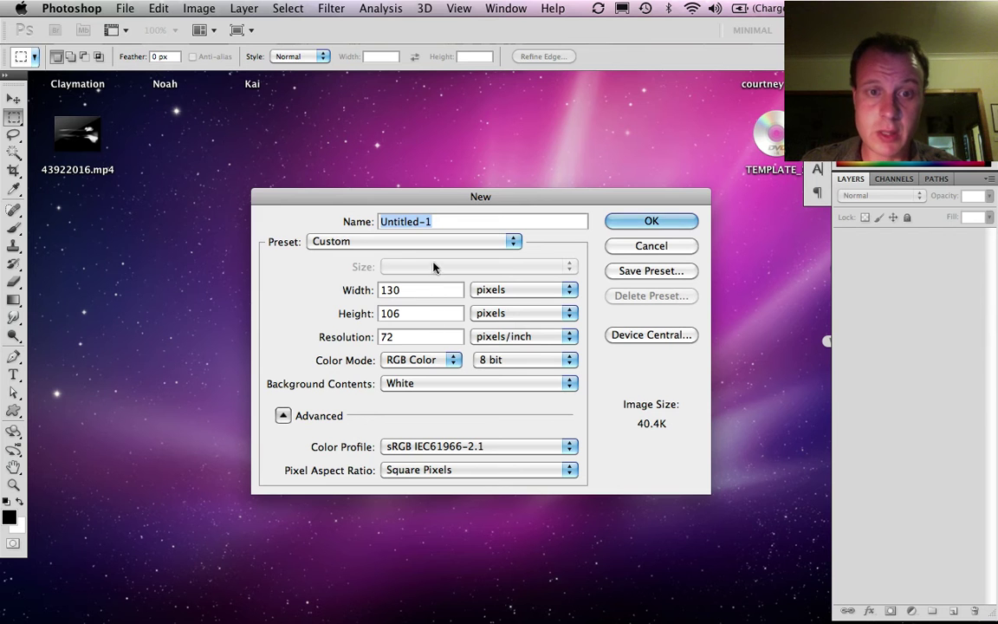
Create a new A4 document from the International Paper preset, and enlarge its window to show the area around the page.
{"action": "left_click", "coordinate": [323, 243]}
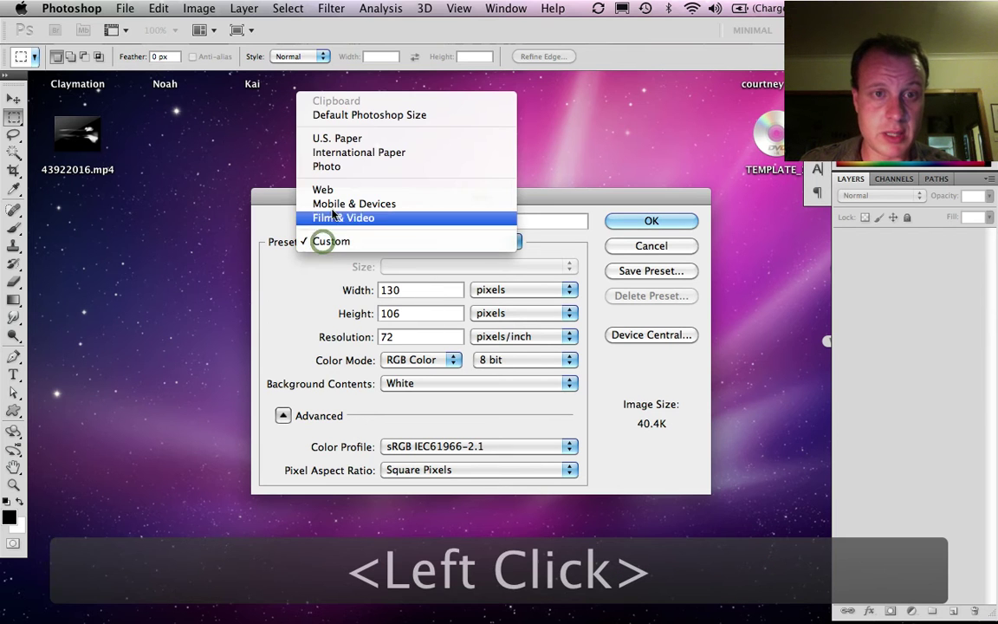
{"action": "left_click", "coordinate": [341, 152]}
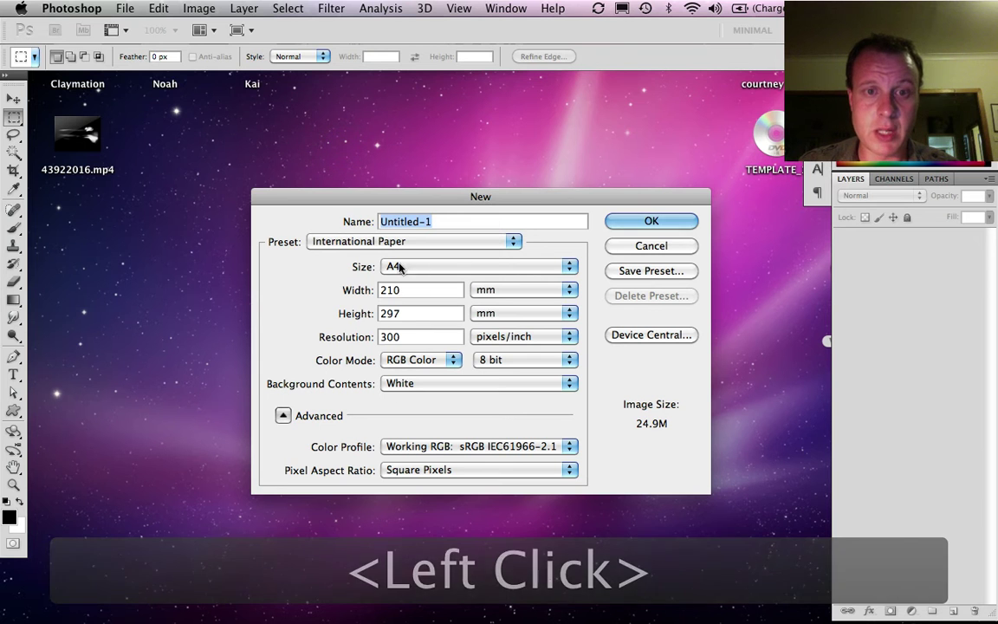
{"action": "left_click", "coordinate": [658, 227]}
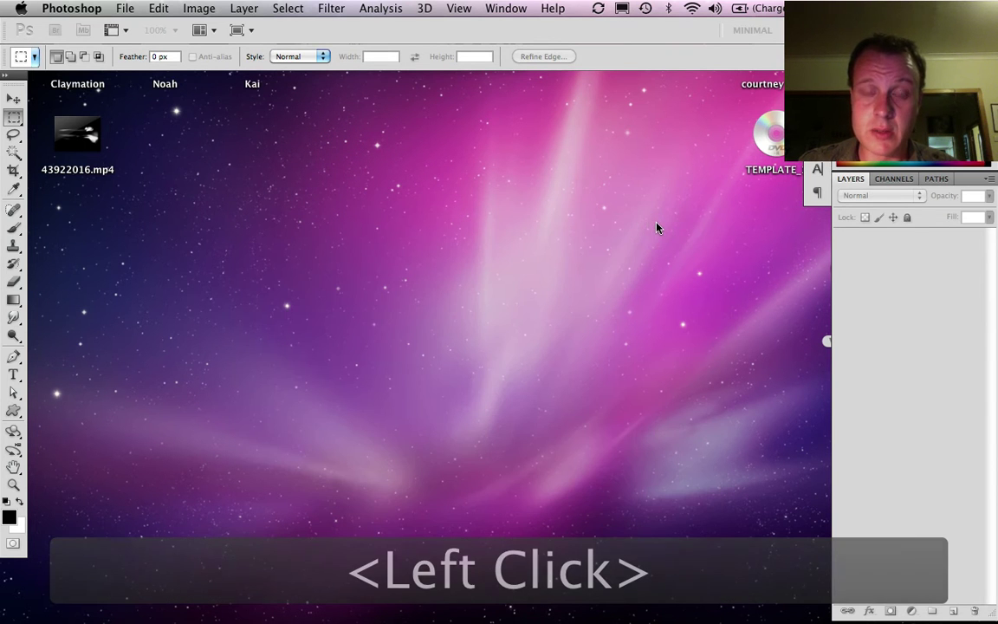
{"action": "left_click_drag", "start_coordinate": [132, 79], "coordinate": [355, 85]}
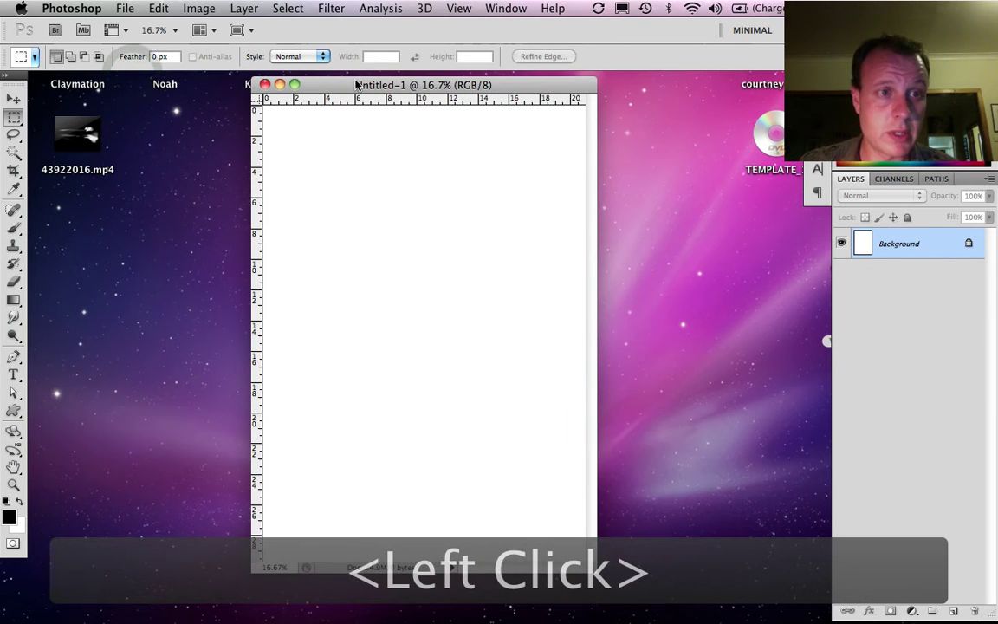
{"action": "left_click_drag", "start_coordinate": [595, 569], "coordinate": [635, 598]}
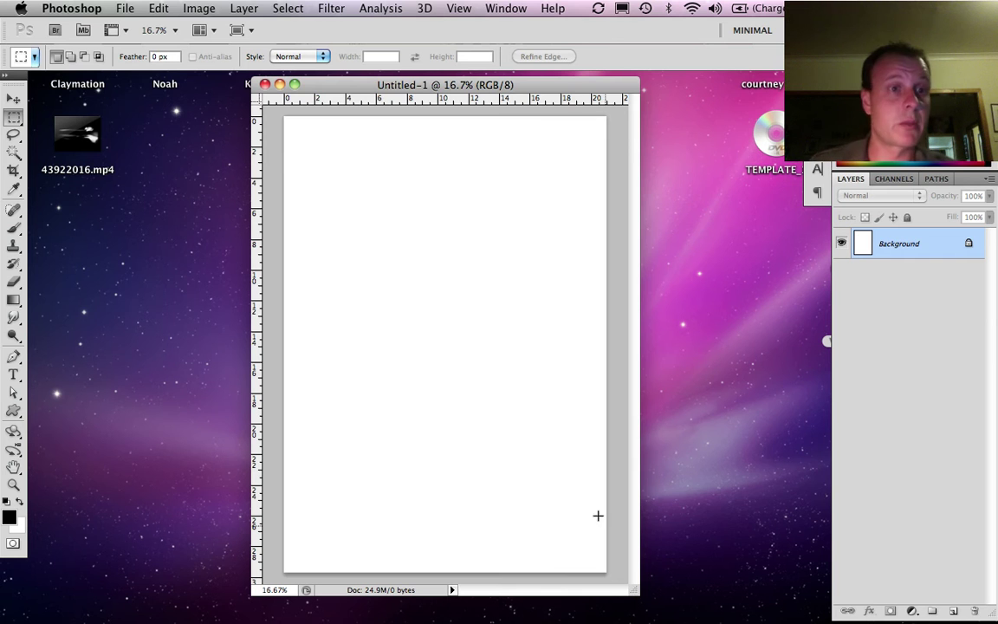
{"action": "left_click", "coordinate": [14, 119]}
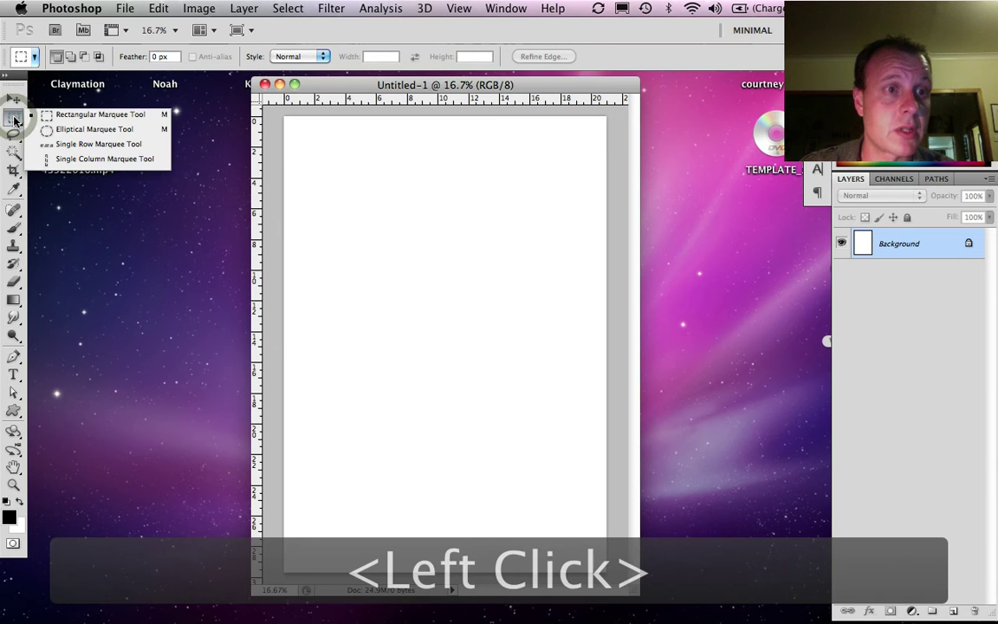
{"action": "left_click", "coordinate": [11, 136]}
{"action": "left_click", "coordinate": [11, 136]}
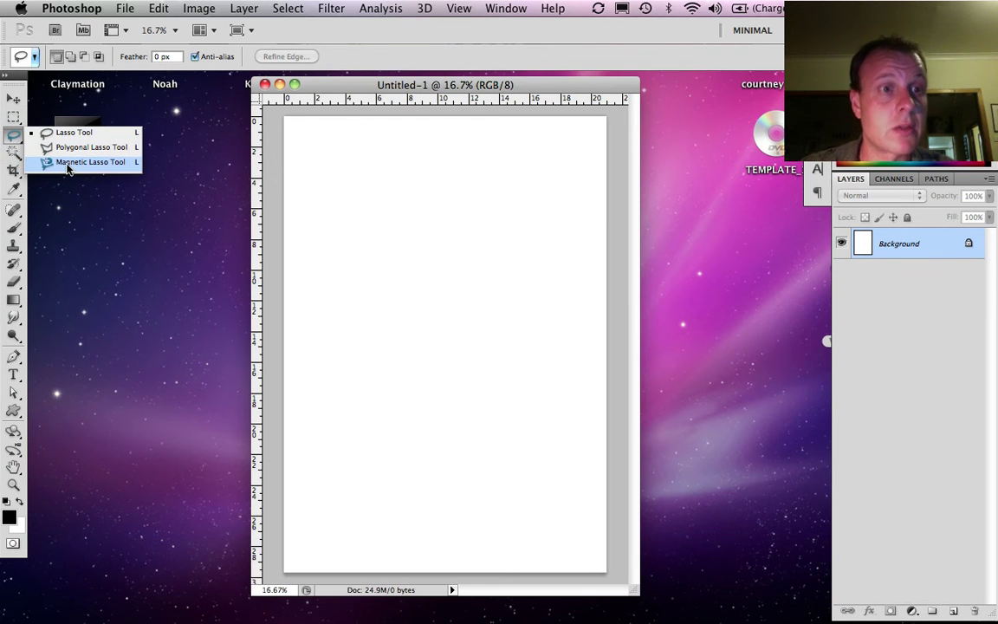
{"action": "left_click", "coordinate": [16, 118]}
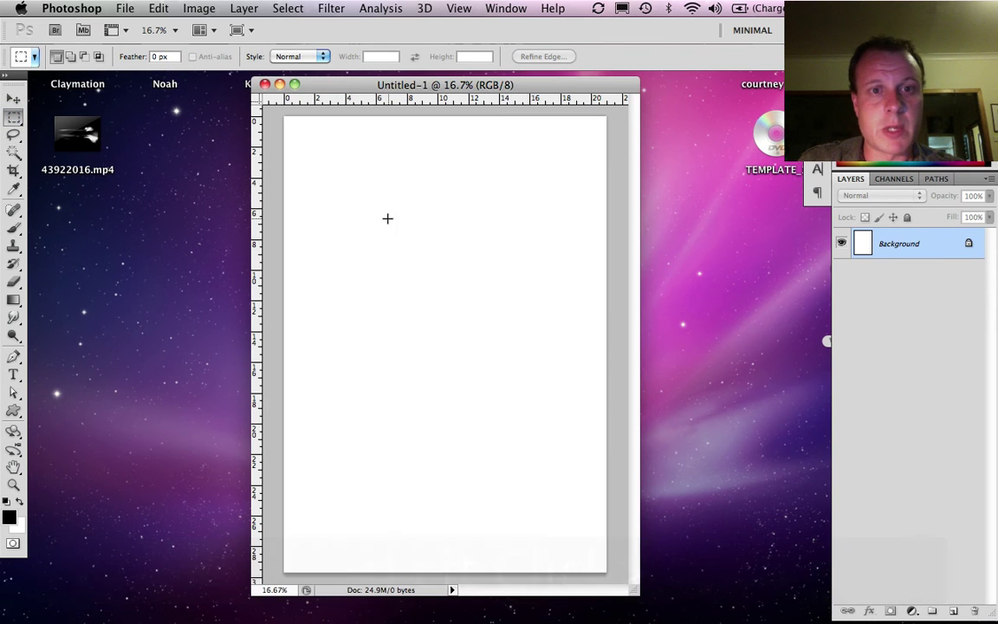
Draw a rectangular marquee selection about 13 cm wide and 10 cm high in the upper half of the page.
{"action": "left_click", "coordinate": [350, 195]}
{"action": "left_click_drag", "start_coordinate": [350, 195], "coordinate": [548, 344]}
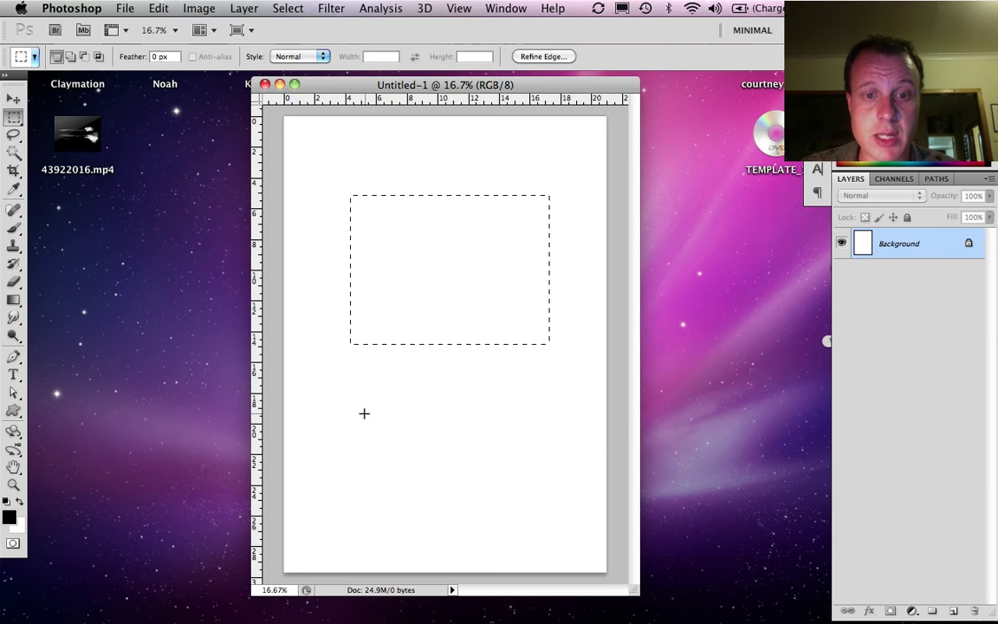
Select a rectangle about 10 by 8.5 cm in the page's lower half and add a 5 cm wide rectangle overlapping its upper edge.
{"action": "left_click_drag", "start_coordinate": [352, 379], "coordinate": [390, 419]}
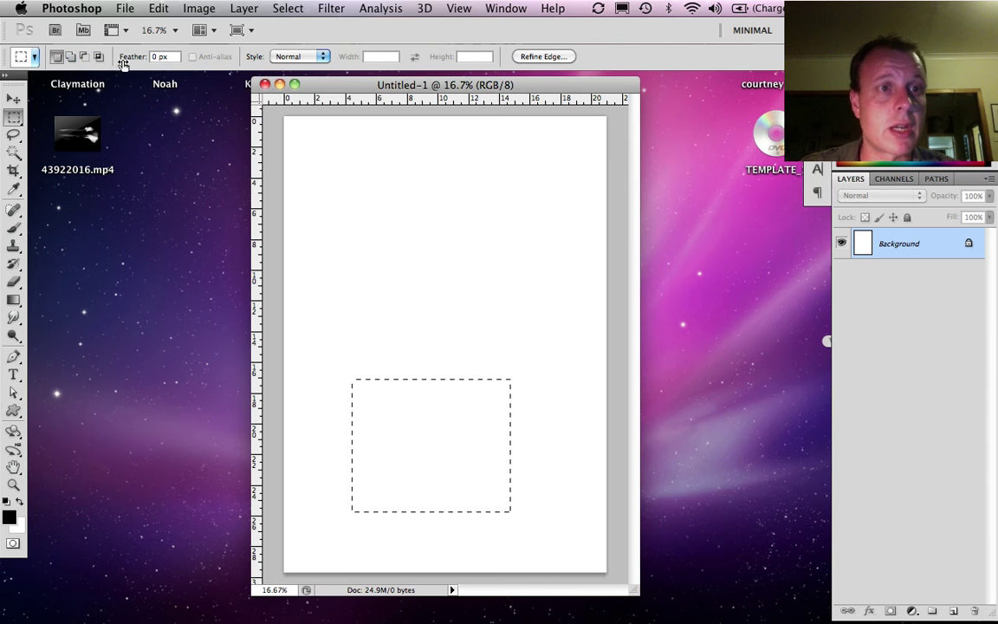
{"action": "left_click", "coordinate": [71, 57]}
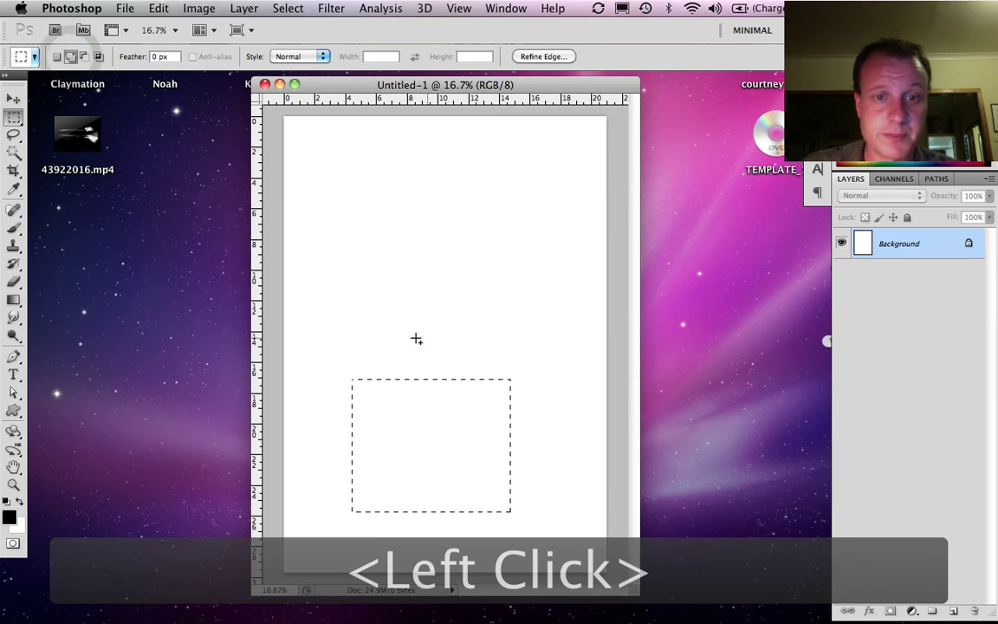
{"action": "left_click_drag", "start_coordinate": [389, 309], "coordinate": [464, 403]}
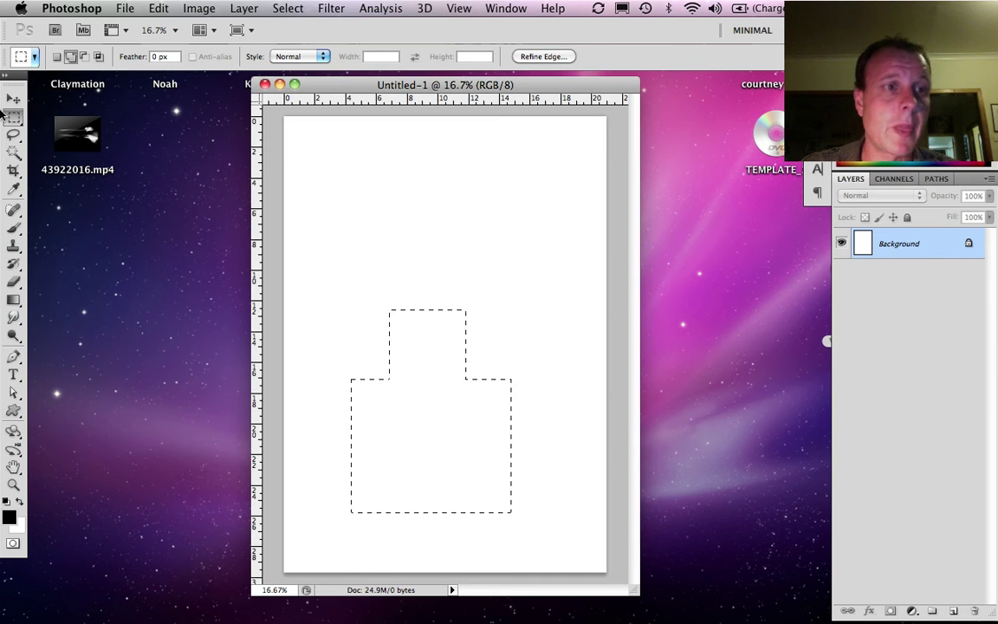
Add a circular head about 3 cm across to the selection with the Elliptical Marquee, just above the narrower rectangle.
{"action": "left_click", "coordinate": [15, 119]}
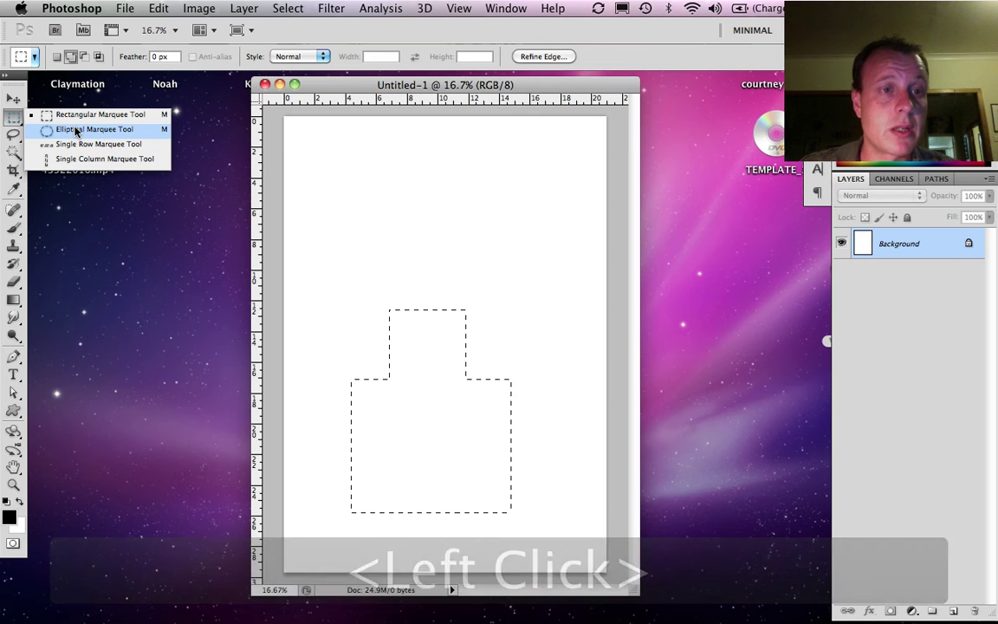
{"action": "left_click", "coordinate": [52, 129]}
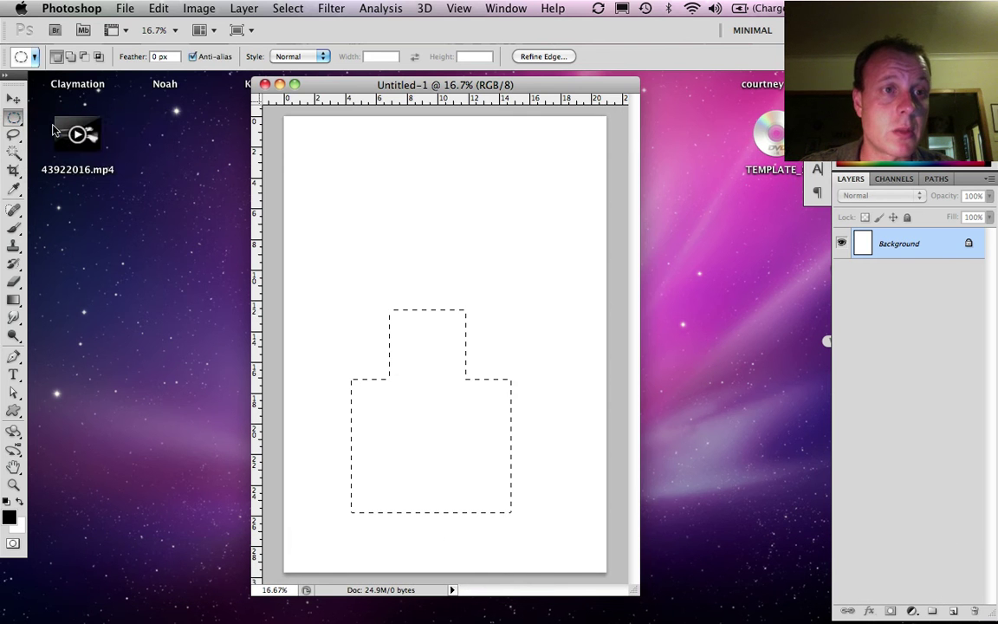
{"action": "left_click", "coordinate": [70, 57]}
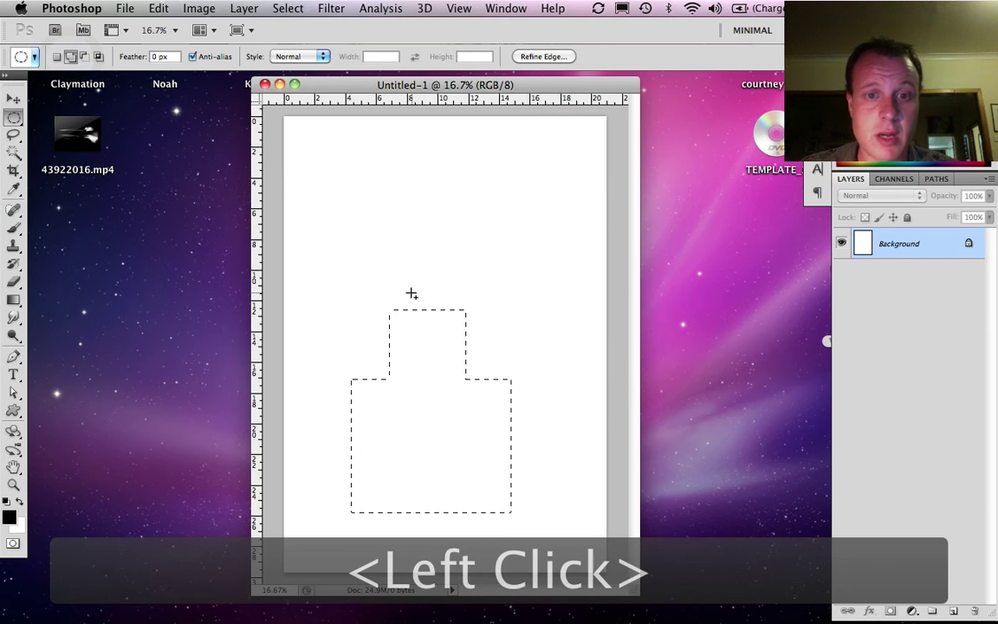
{"action": "left_click_drag", "start_coordinate": [411, 267], "coordinate": [454, 309]}
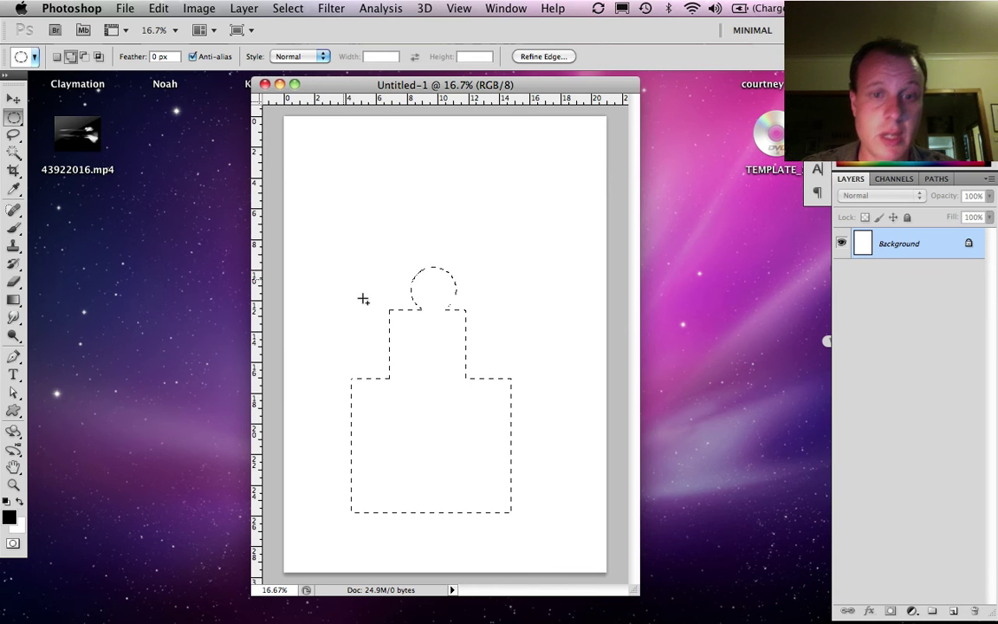
Subtract a wide ellipse from the selection to cut a curved arch out of the large rectangle's lower edge.
{"action": "mouse_move", "coordinate": [94, 105]}
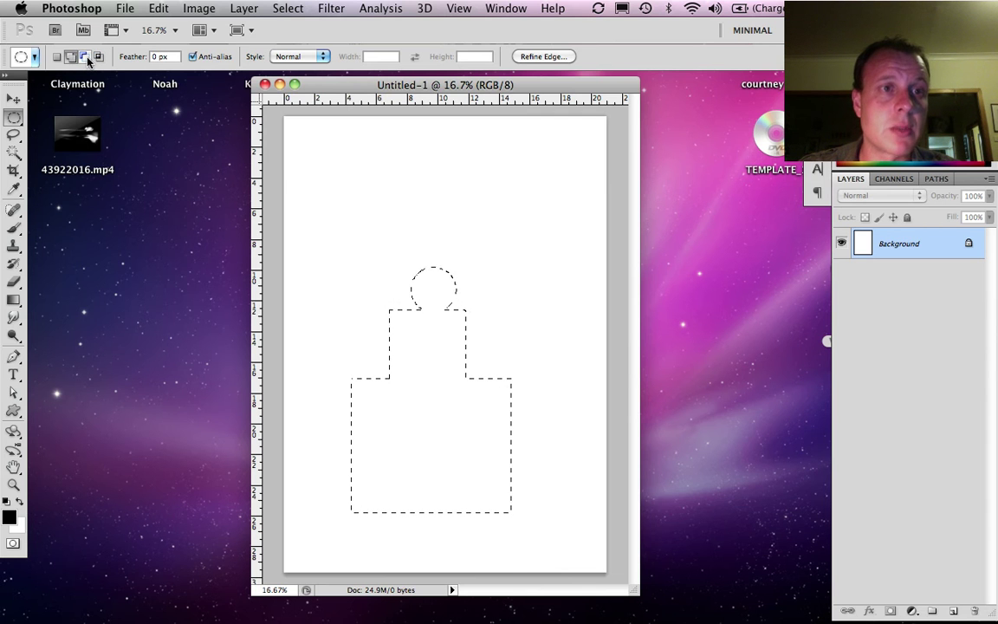
{"action": "left_click", "coordinate": [85, 57]}
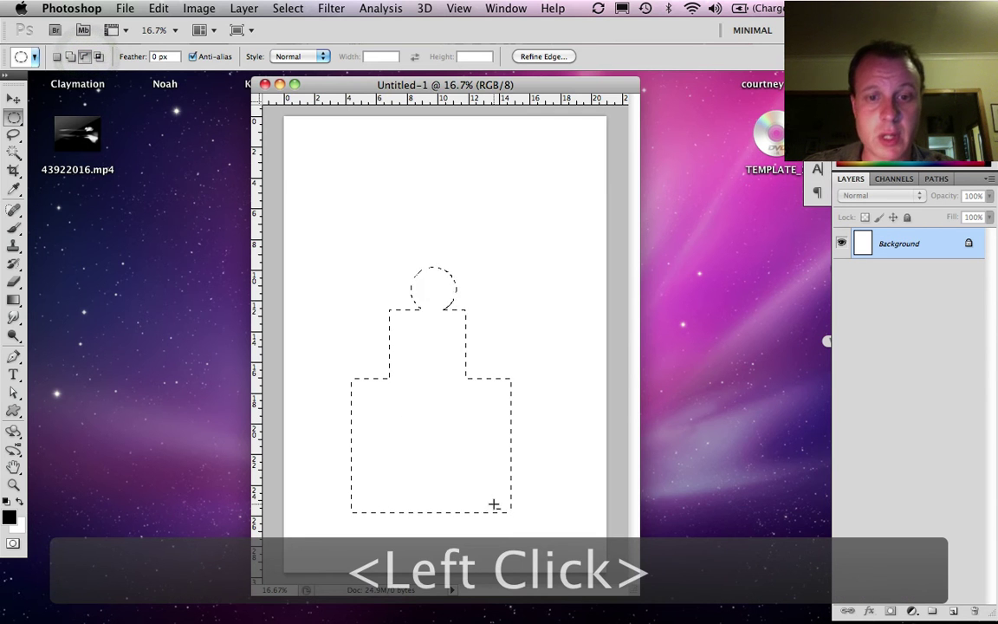
{"action": "left_click_drag", "start_coordinate": [373, 491], "coordinate": [336, 435]}
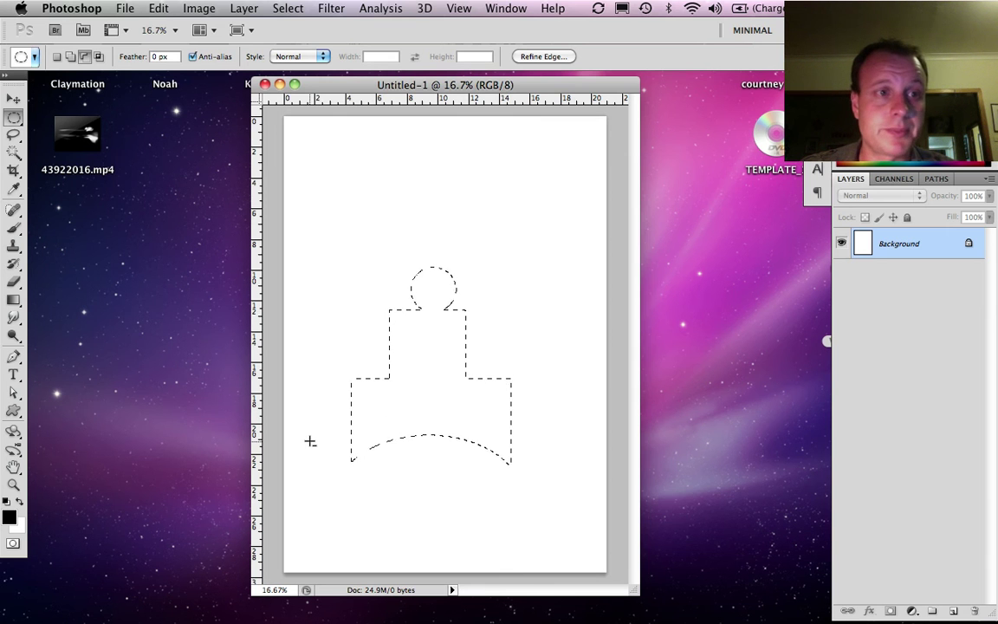
Add a freehand arm with a hand on each side of the torso to the selection using the Lasso tool.
{"action": "left_click", "coordinate": [13, 136]}
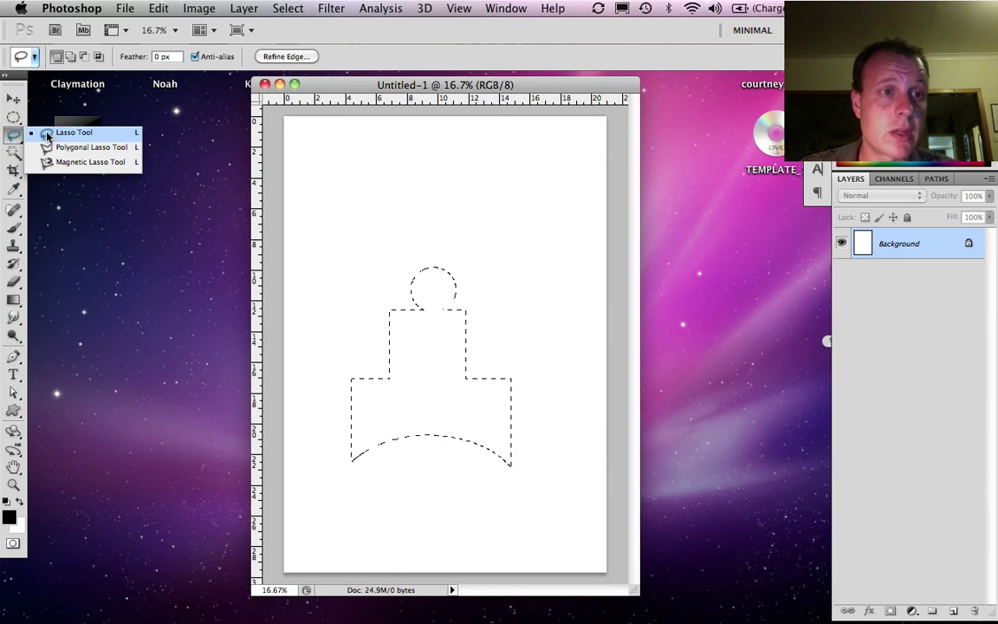
{"action": "left_click", "coordinate": [46, 136]}
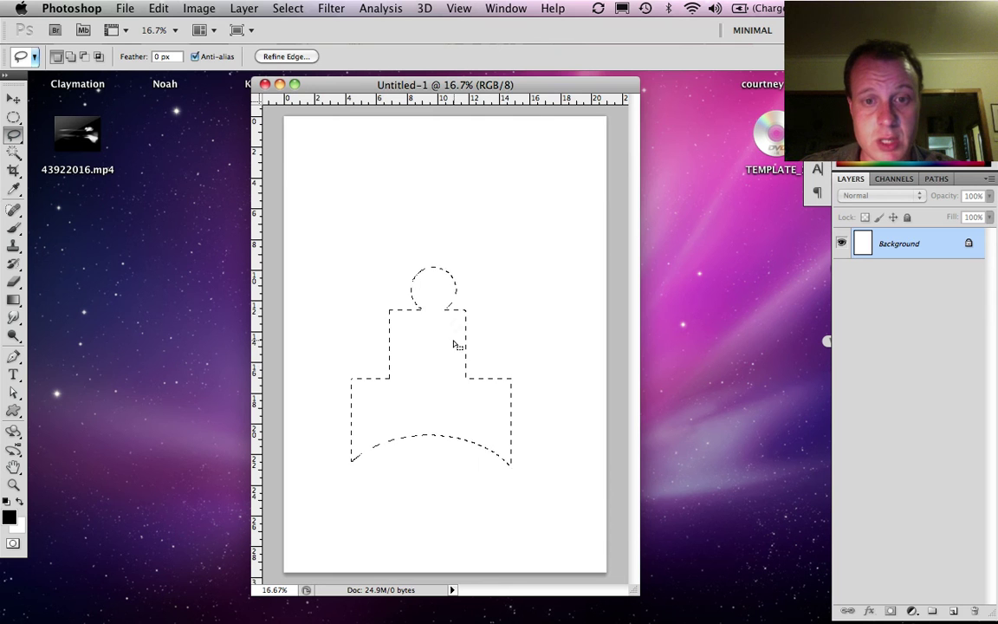
{"action": "left_click", "coordinate": [71, 58]}
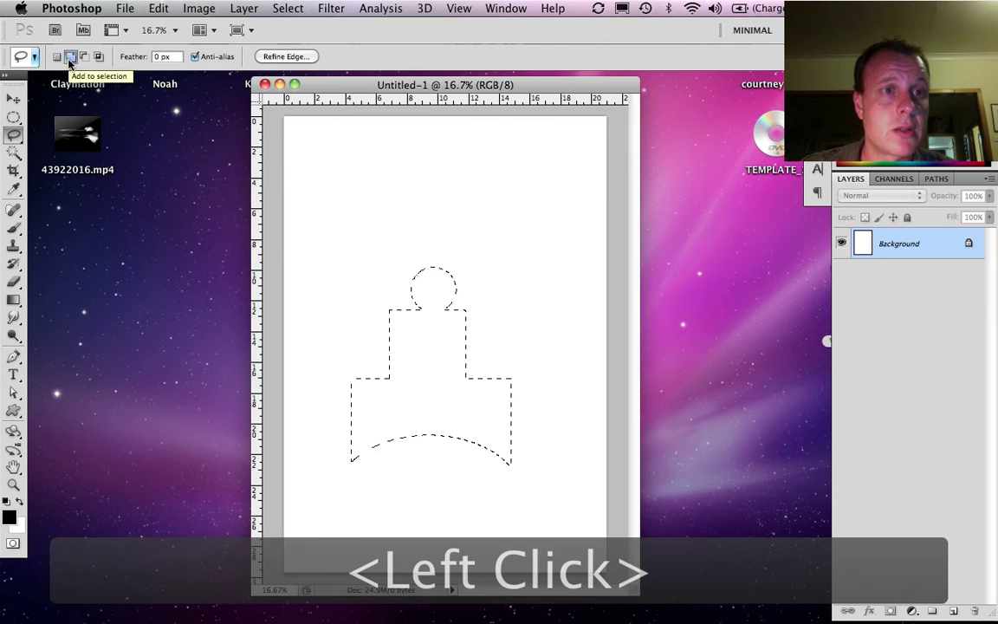
{"action": "left_click", "coordinate": [459, 342]}
{"action": "mouse_move", "coordinate": [500, 320]}
{"action": "left_mouse_down"}
{"action": "mouse_move", "coordinate": [528, 311]}
{"action": "mouse_move", "coordinate": [524, 341]}
{"action": "mouse_move", "coordinate": [464, 343]}
{"action": "left_mouse_up"}
{"action": "mouse_move", "coordinate": [397, 329]}
{"action": "left_mouse_down"}
{"action": "mouse_move", "coordinate": [294, 310]}
{"action": "mouse_move", "coordinate": [299, 336]}
{"action": "mouse_move", "coordinate": [397, 347]}
{"action": "left_mouse_up"}
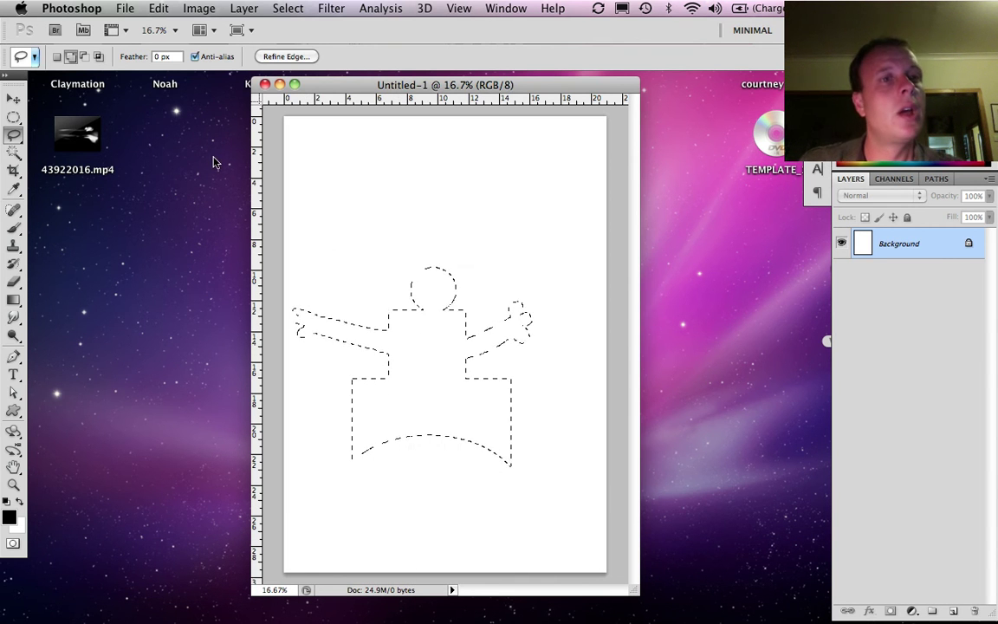
Add a straight-edged leg and foot below the left part of the body to the selection with the Polygonal Lasso.
{"action": "left_click", "coordinate": [15, 137]}
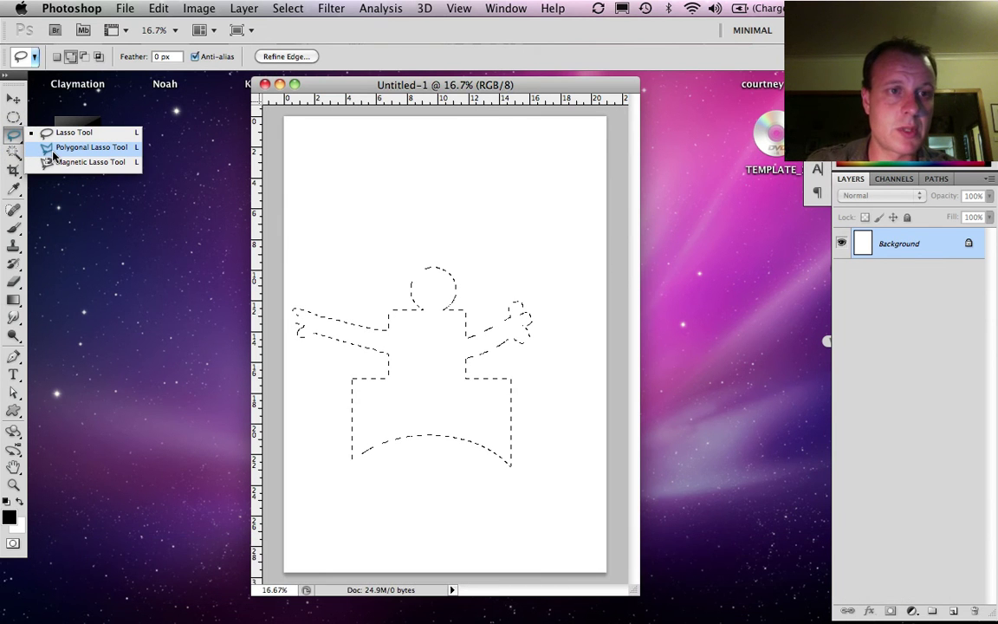
{"action": "left_click", "coordinate": [53, 152]}
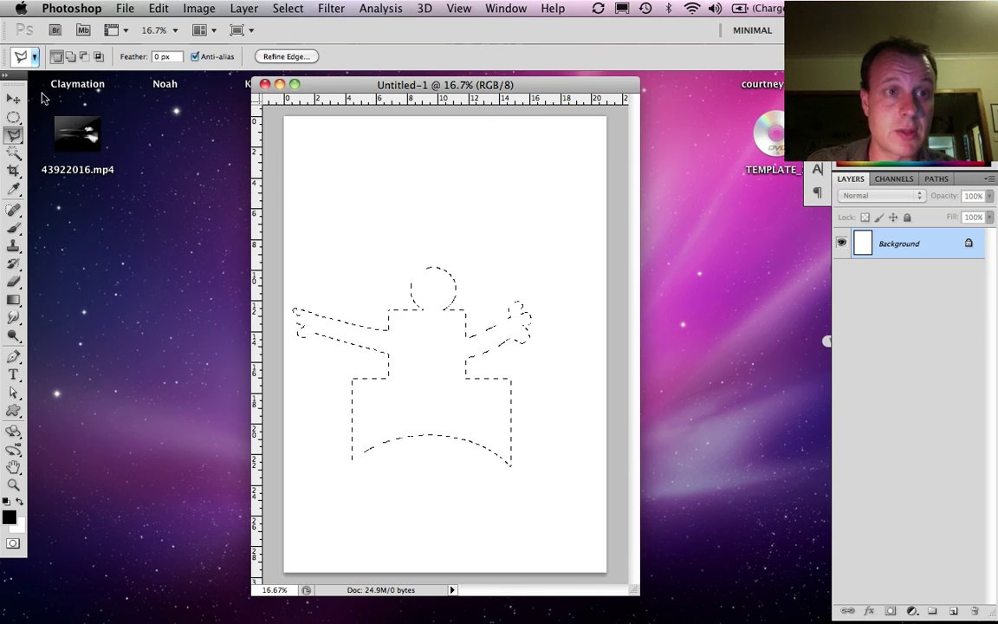
{"action": "left_click", "coordinate": [71, 57]}
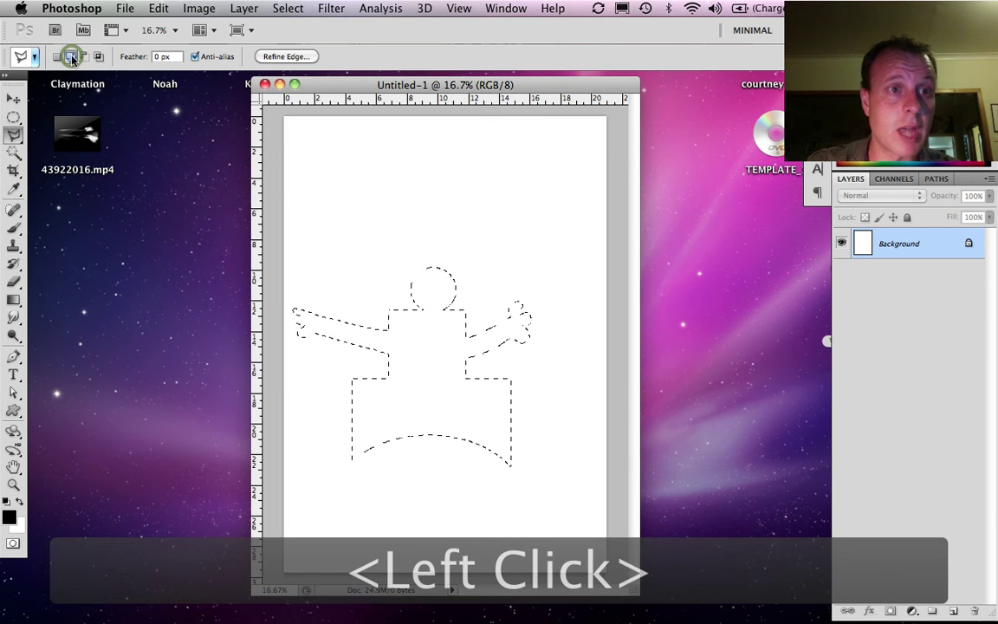
{"action": "left_click", "coordinate": [372, 430]}
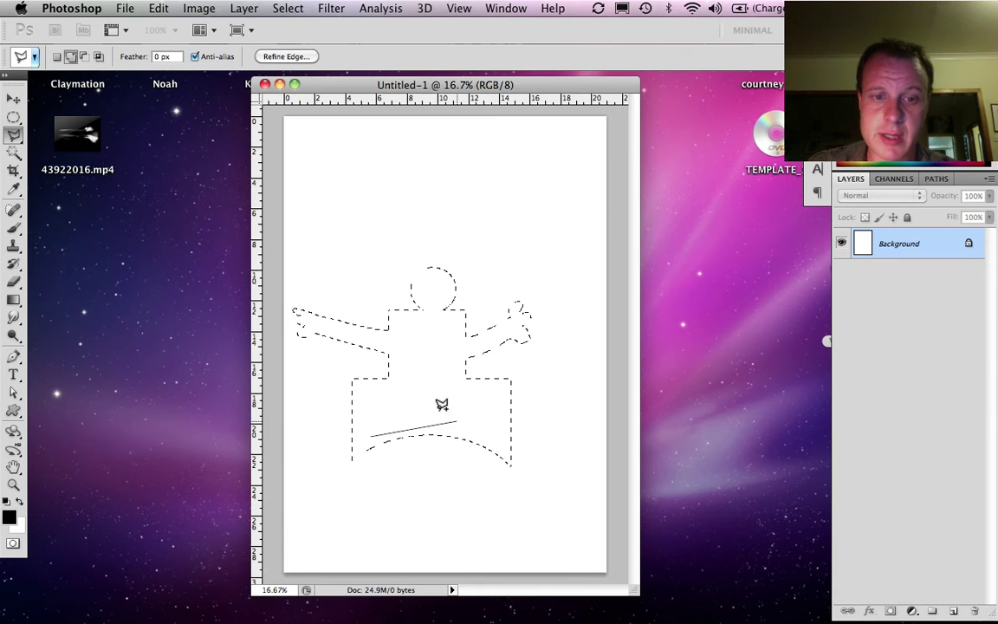
{"action": "left_click", "coordinate": [359, 515]}
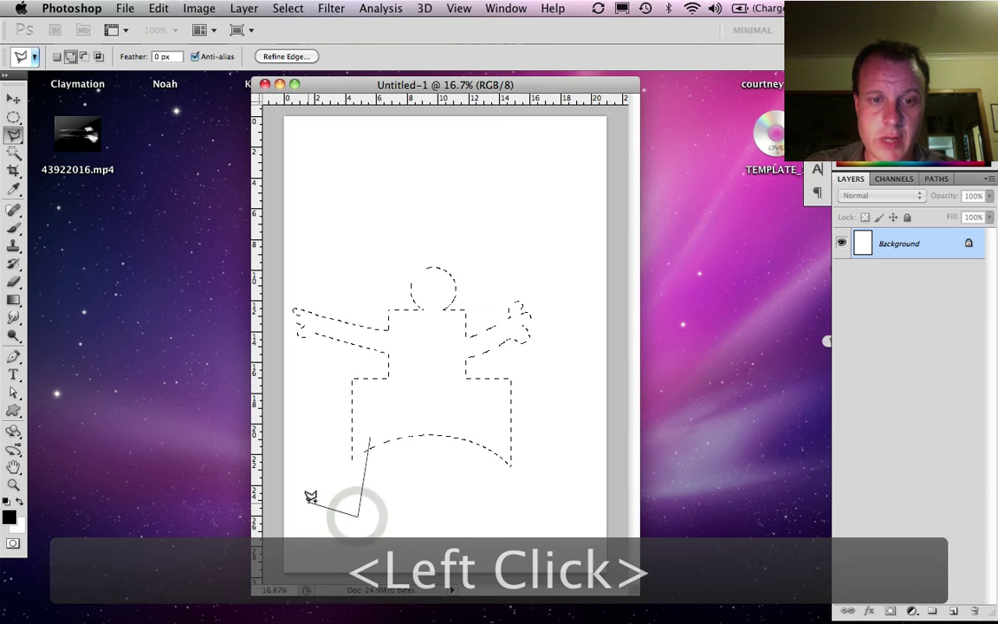
{"action": "left_click", "coordinate": [310, 503]}
{"action": "left_click", "coordinate": [309, 534]}
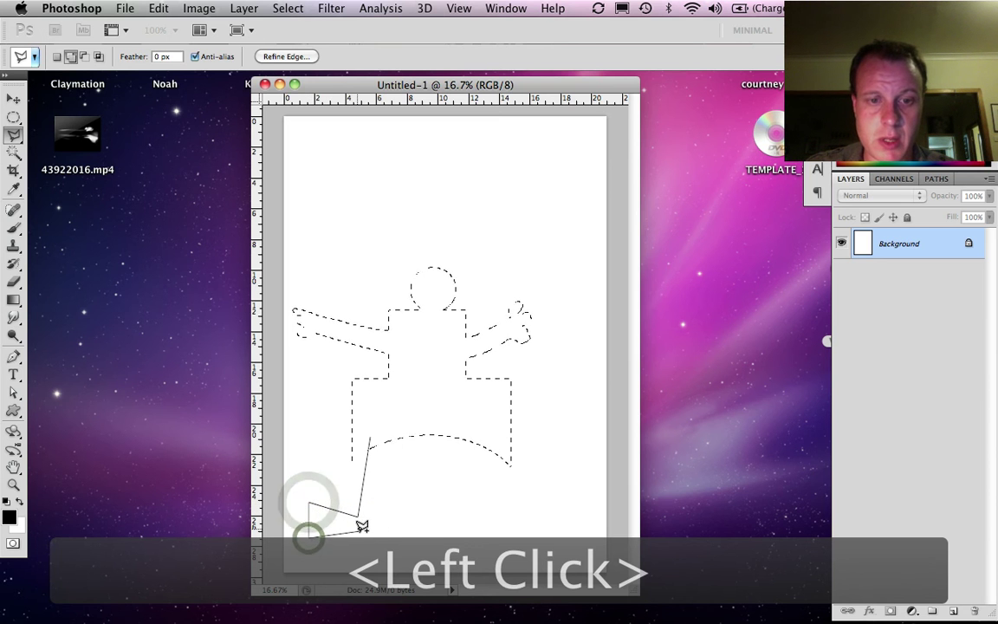
{"action": "left_click", "coordinate": [356, 531]}
{"action": "left_click", "coordinate": [376, 533]}
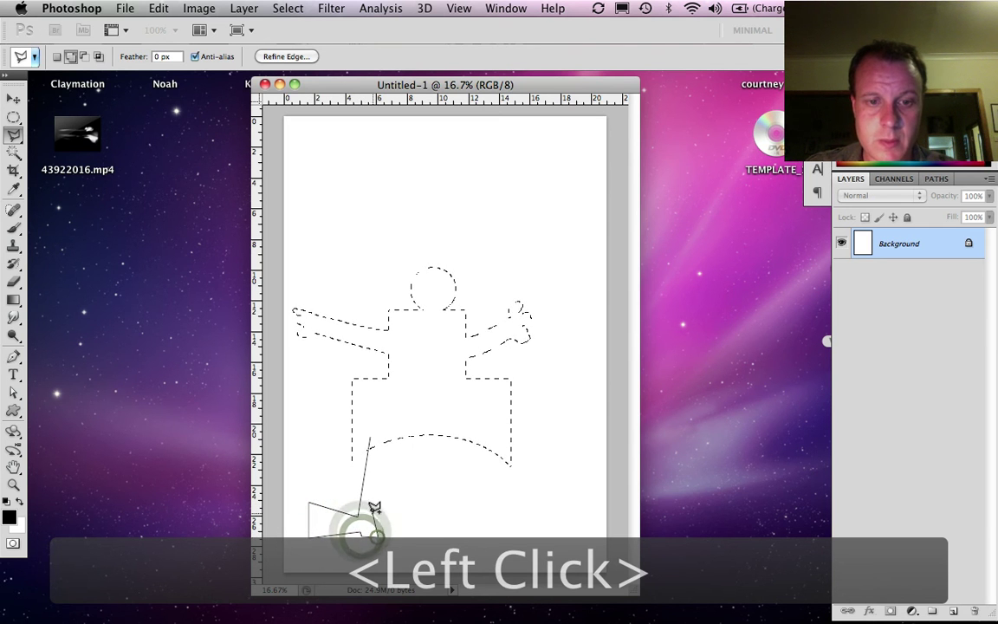
{"action": "left_click", "coordinate": [370, 514]}
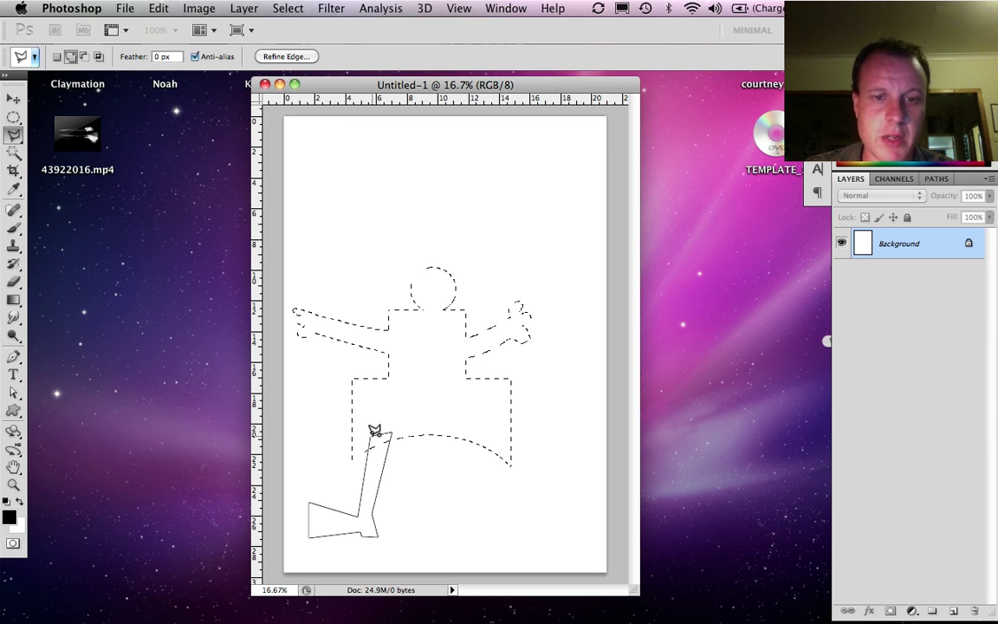
{"action": "left_click", "coordinate": [374, 430]}
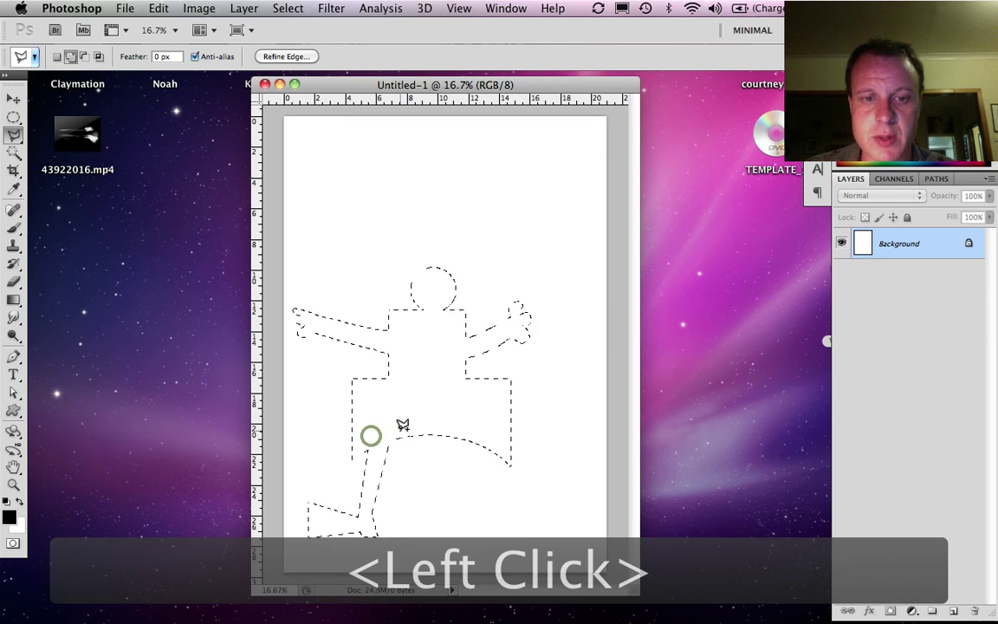
Add a straight-edged leg and outward-pointing foot below the right part of the body to the selection with the Polygonal Lasso.
{"action": "left_click", "coordinate": [452, 427]}
{"action": "left_click", "coordinate": [459, 508]}
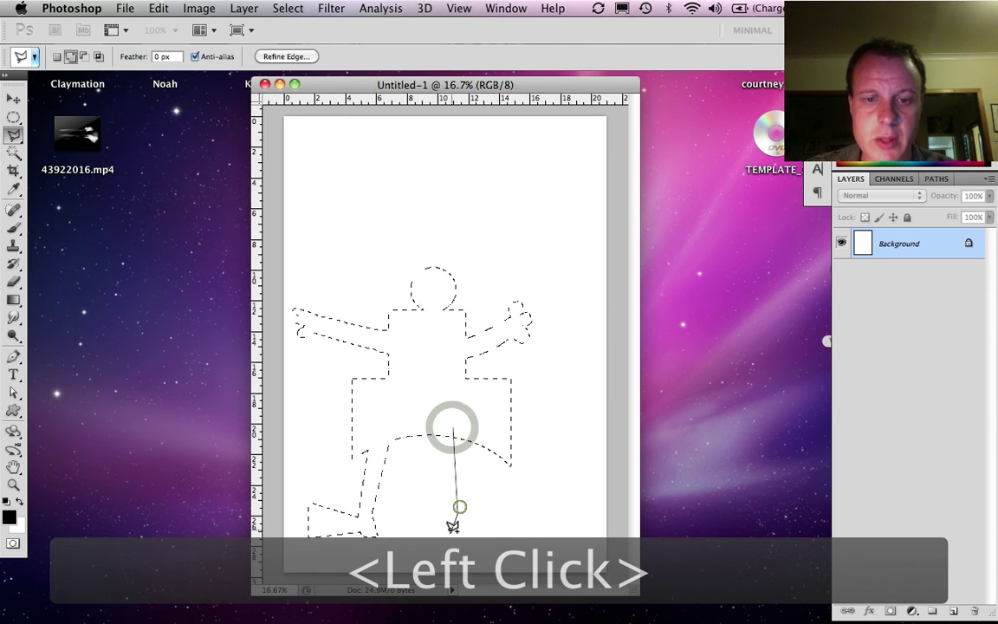
{"action": "left_click", "coordinate": [449, 530]}
{"action": "left_click", "coordinate": [477, 523]}
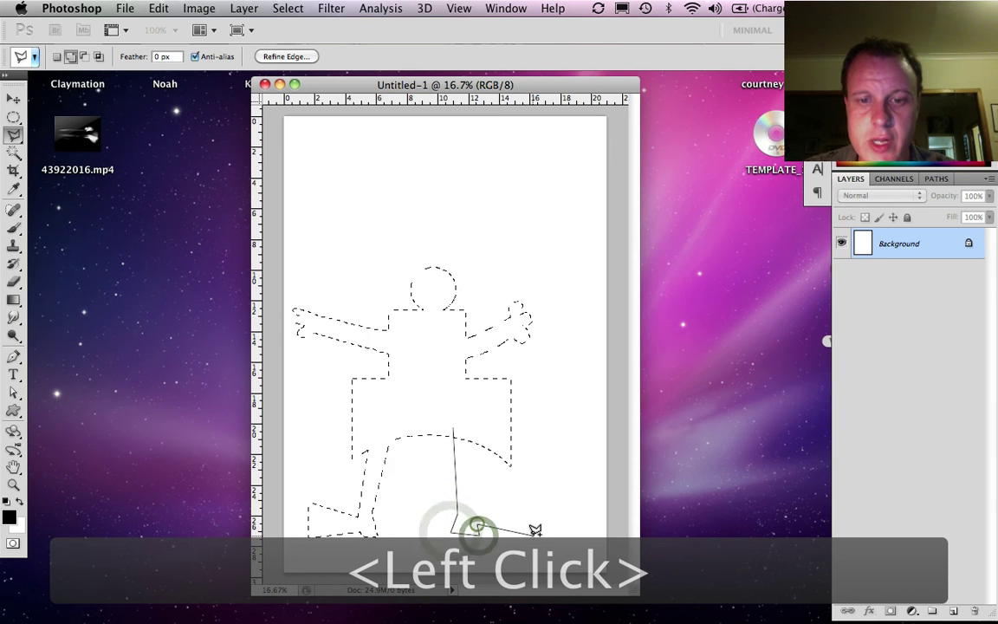
{"action": "left_click", "coordinate": [530, 536]}
{"action": "left_click", "coordinate": [529, 505]}
{"action": "left_click", "coordinate": [479, 509]}
{"action": "left_click", "coordinate": [464, 475]}
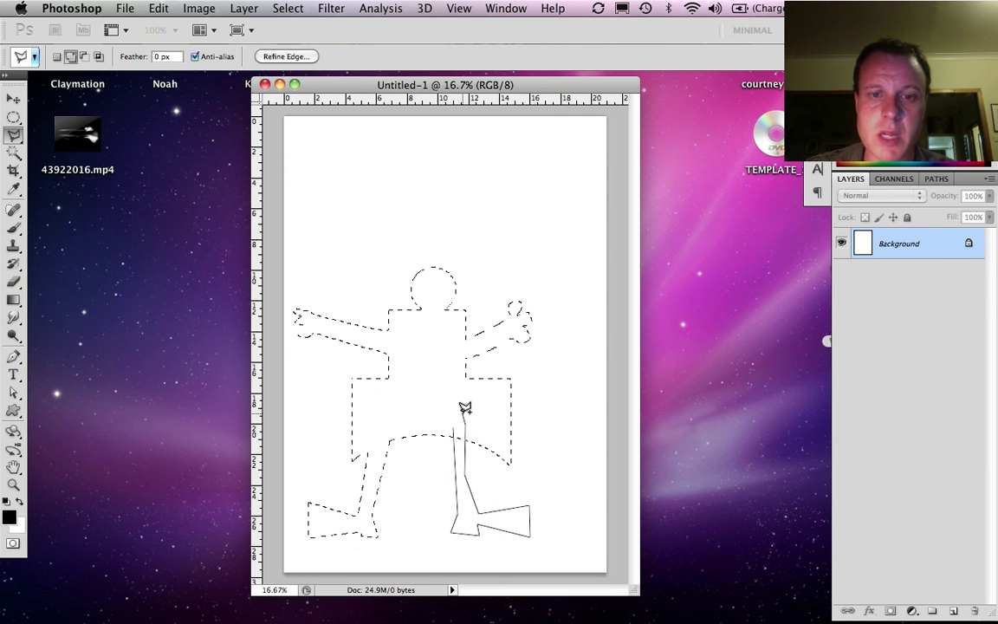
{"action": "double_click", "coordinate": [464, 409]}
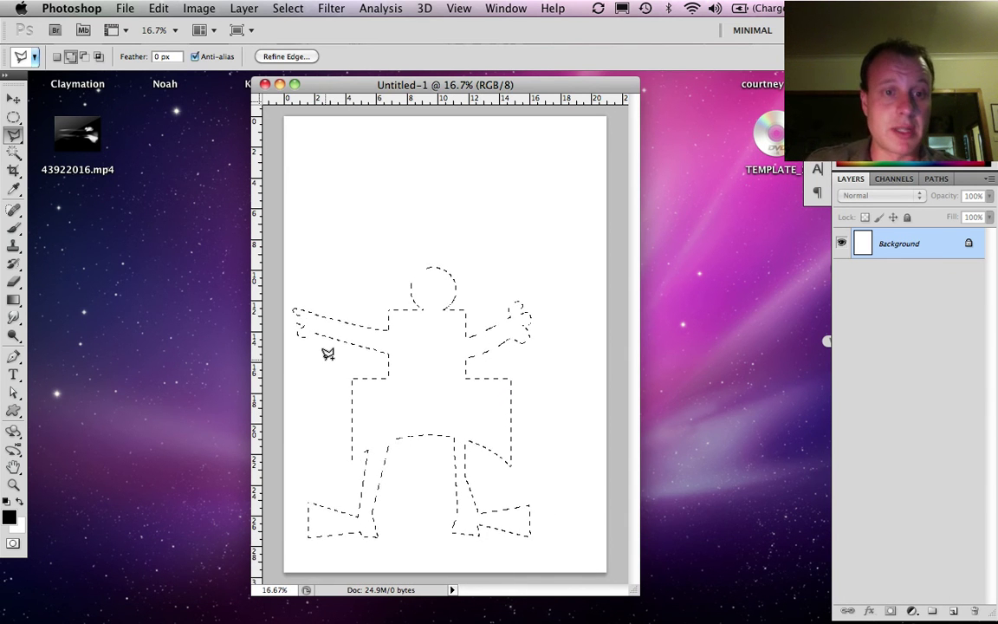
Paint soft black strokes inside the person-shaped selection with a 411 px brush, covering the head, arms, legs and parts of the torso.
{"action": "left_click", "coordinate": [13, 229]}
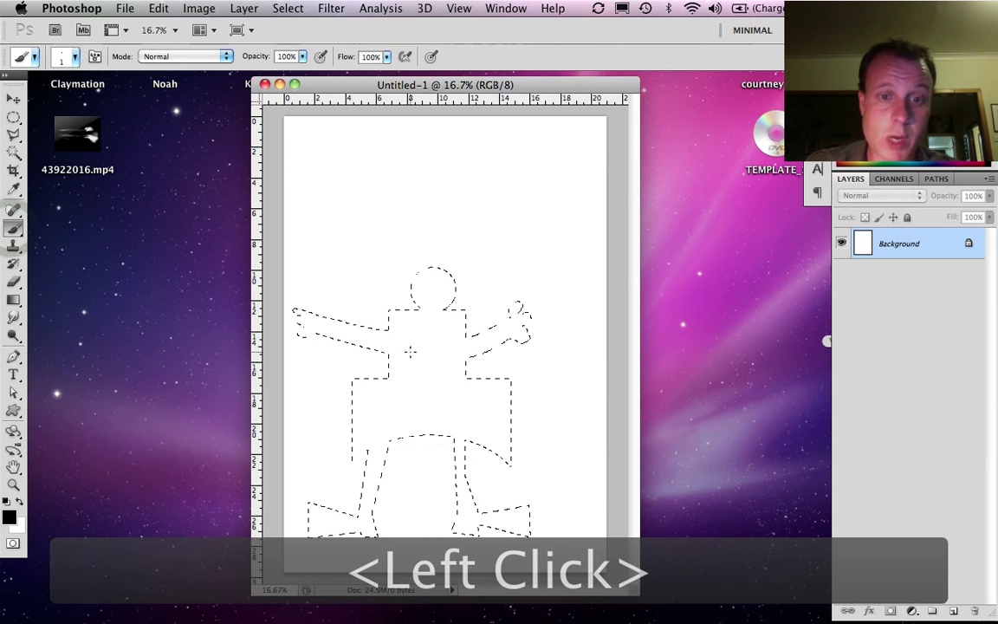
{"action": "left_click", "coordinate": [74, 57]}
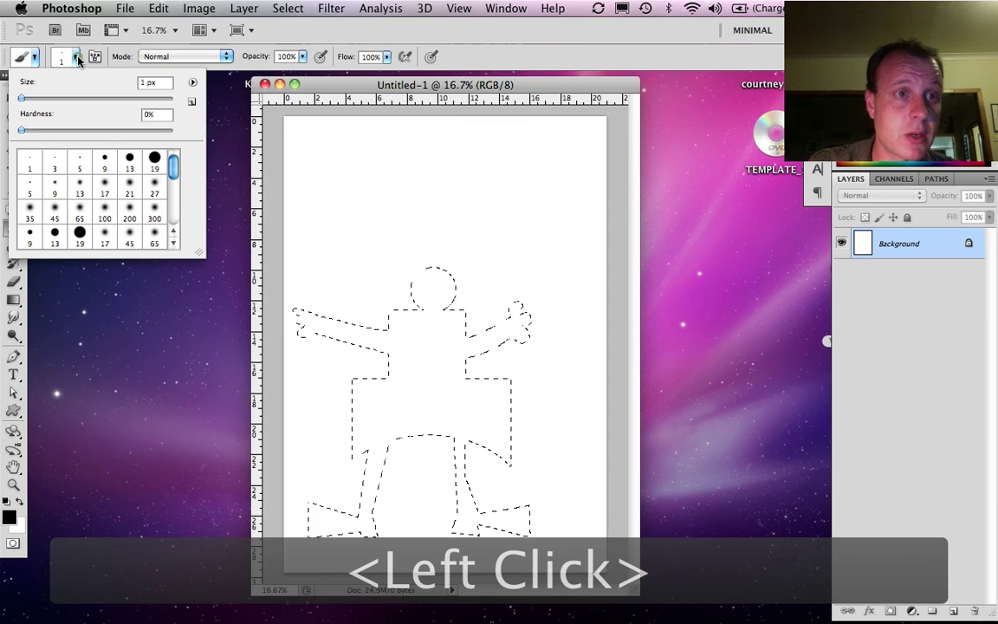
{"action": "left_click_drag", "start_coordinate": [43, 99], "coordinate": [151, 98]}
{"action": "left_click", "coordinate": [423, 223]}
{"action": "left_click", "coordinate": [404, 278]}
{"action": "mouse_move", "coordinate": [461, 252]}
{"action": "left_mouse_down"}
{"action": "mouse_move", "coordinate": [504, 268]}
{"action": "mouse_move", "coordinate": [482, 307]}
{"action": "mouse_move", "coordinate": [536, 280]}
{"action": "mouse_move", "coordinate": [500, 372]}
{"action": "mouse_move", "coordinate": [456, 394]}
{"action": "mouse_move", "coordinate": [516, 393]}
{"action": "mouse_move", "coordinate": [508, 485]}
{"action": "left_mouse_up"}
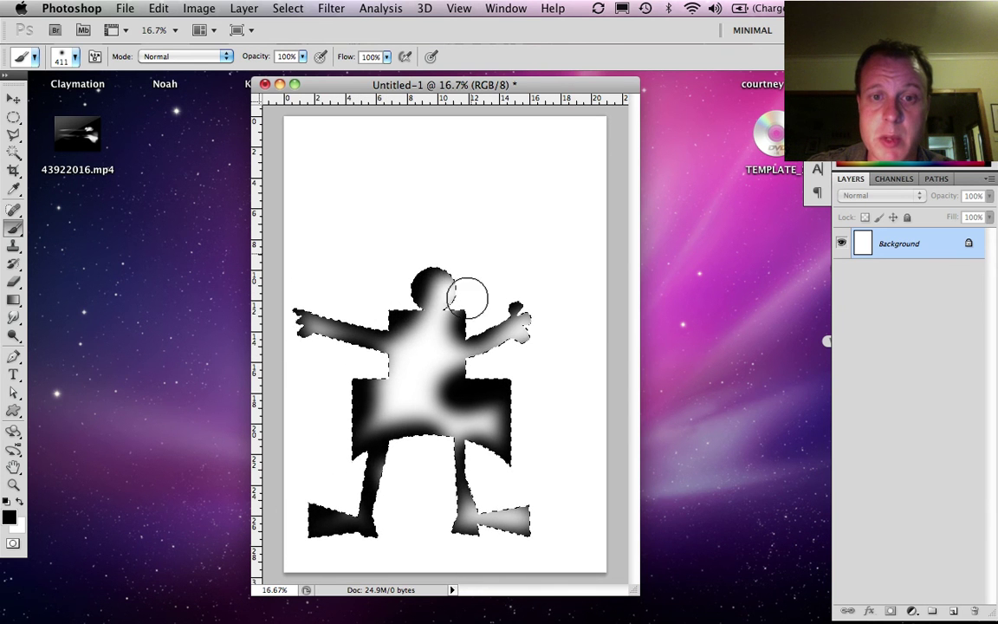
{"action": "left_click_drag", "start_coordinate": [420, 326], "coordinate": [433, 281]}
{"action": "right_click", "coordinate": [456, 263]}
{"action": "left_click", "coordinate": [460, 240]}
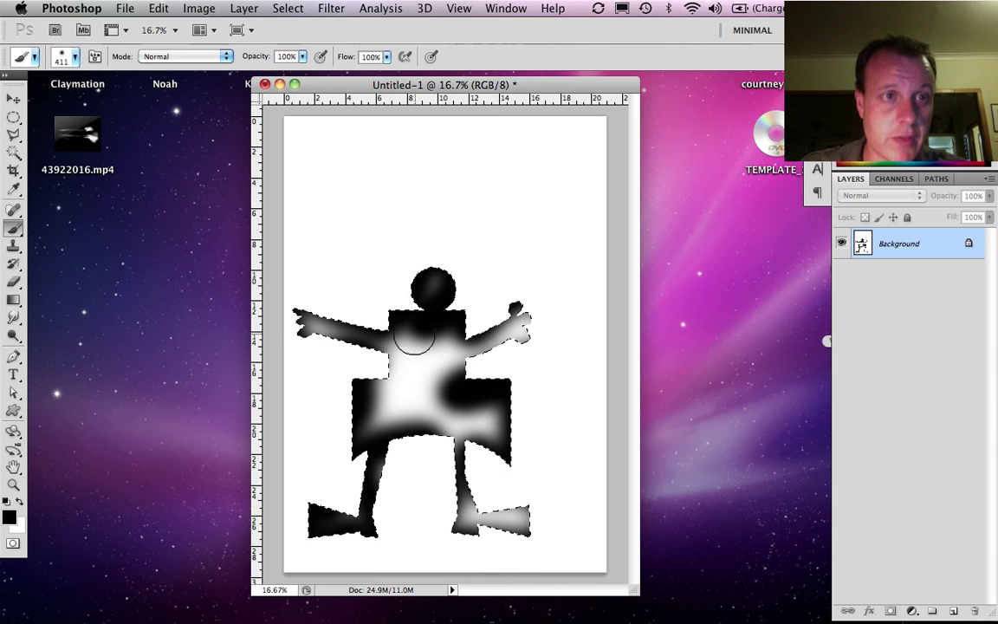
Deselect the person-shaped selection.
{"action": "left_click", "coordinate": [286, 9]}
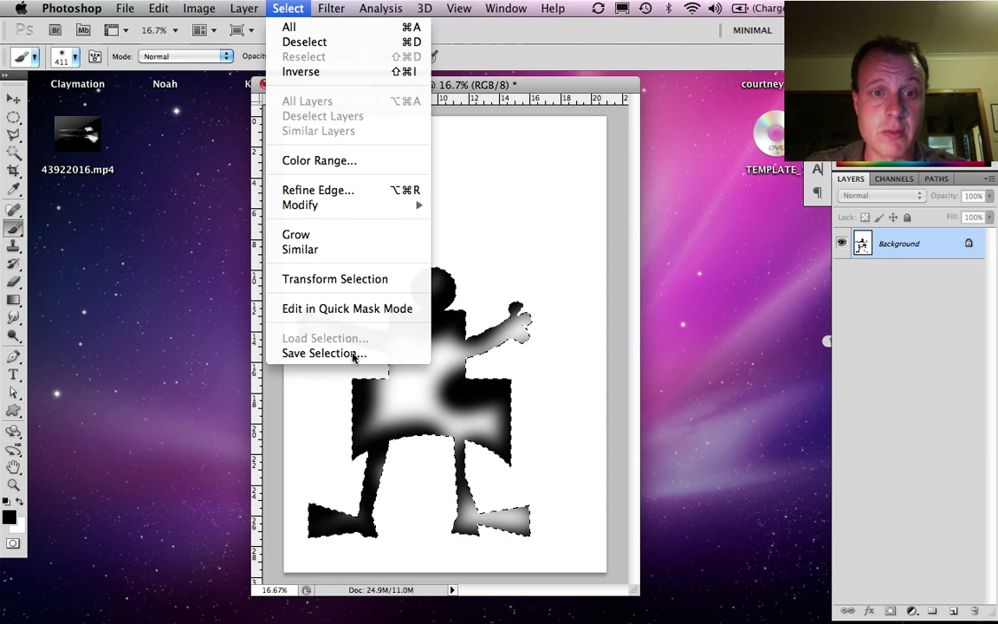
{"action": "left_click", "coordinate": [321, 45]}
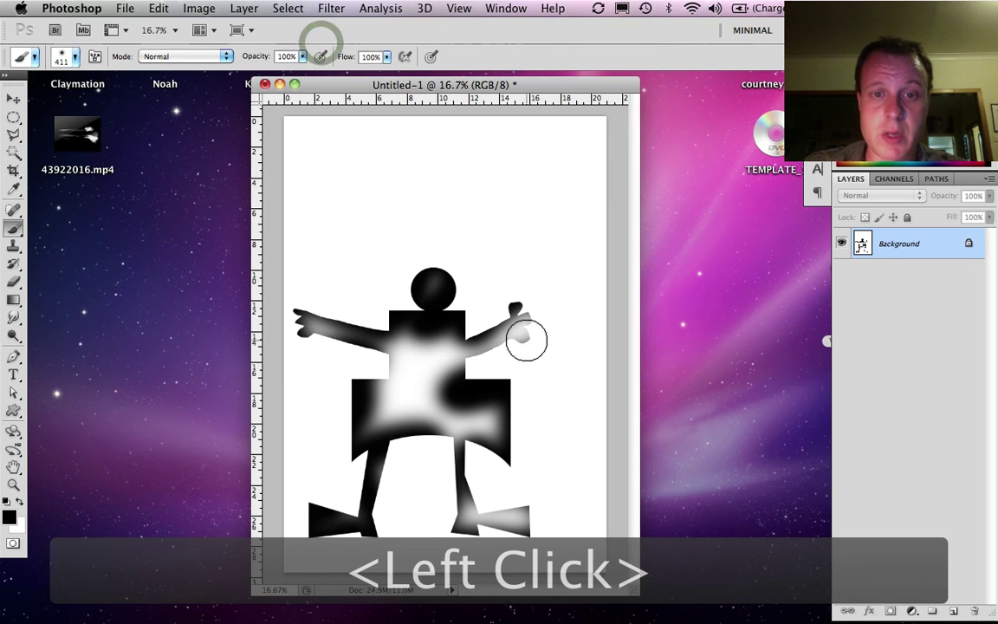
Paint a freehand black brush stroke across the empty page and the figure without a selection, and undo it.
{"action": "mouse_move", "coordinate": [489, 203]}
{"action": "left_mouse_down"}
{"action": "mouse_move", "coordinate": [361, 201]}
{"action": "mouse_move", "coordinate": [401, 353]}
{"action": "mouse_move", "coordinate": [537, 472]}
{"action": "left_mouse_up"}
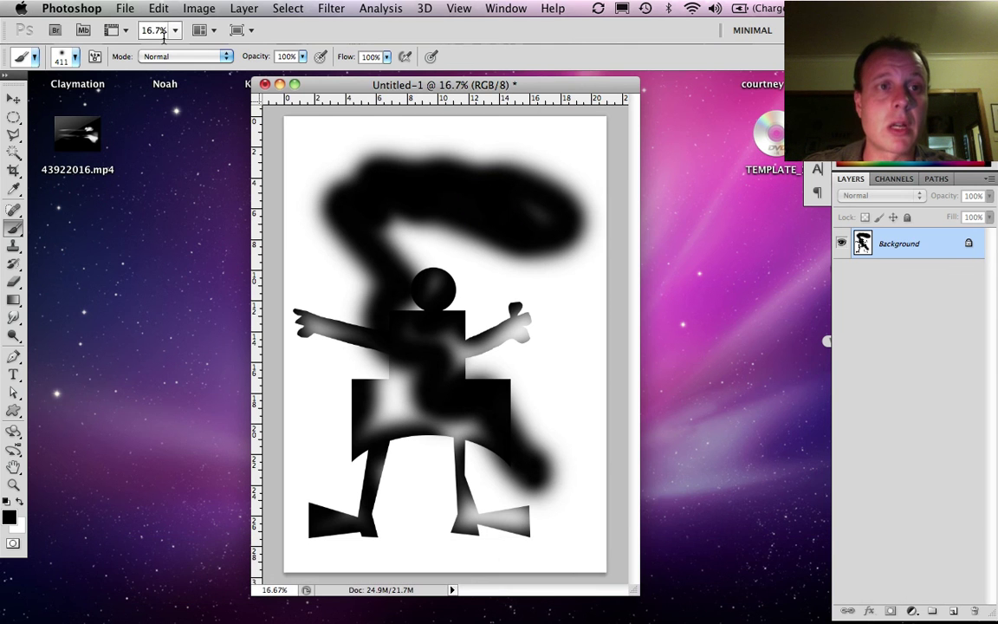
{"action": "left_click", "coordinate": [160, 8]}
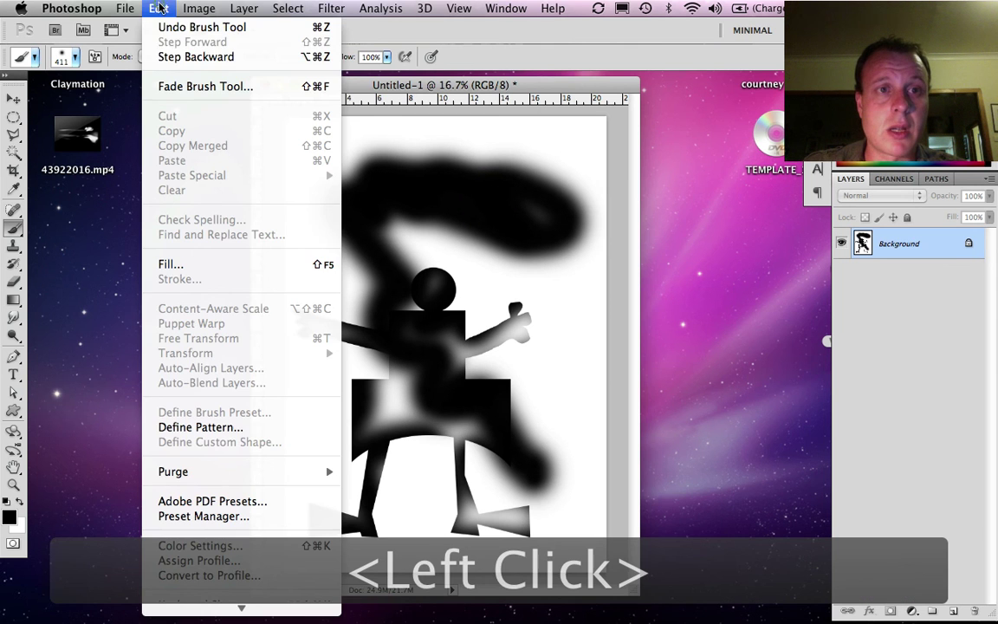
{"action": "left_click", "coordinate": [166, 57]}
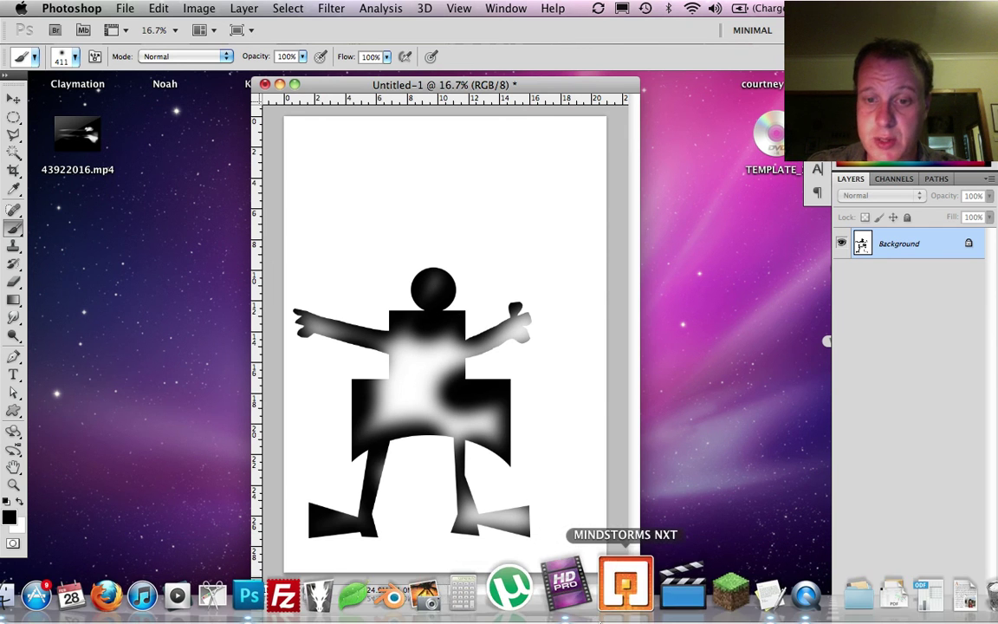
{"action": "left_click", "coordinate": [579, 594]}
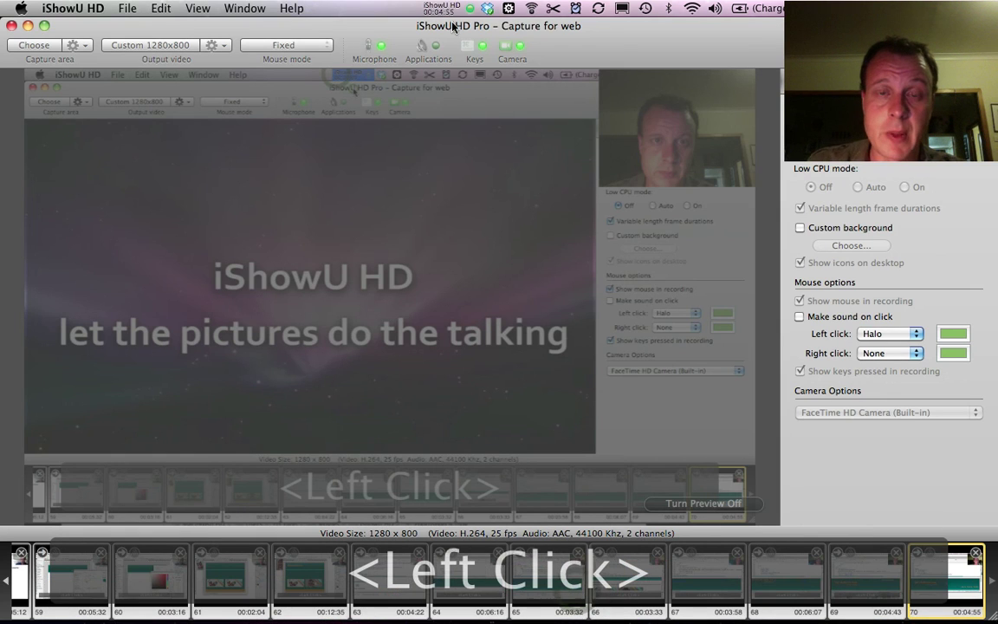